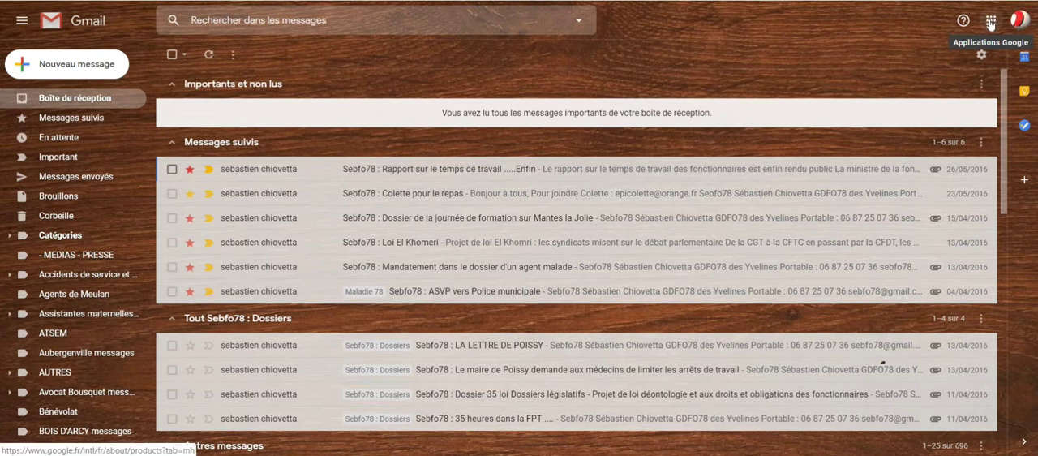
Switch from Gmail to Google Drive through the Google applications
click(991, 26)
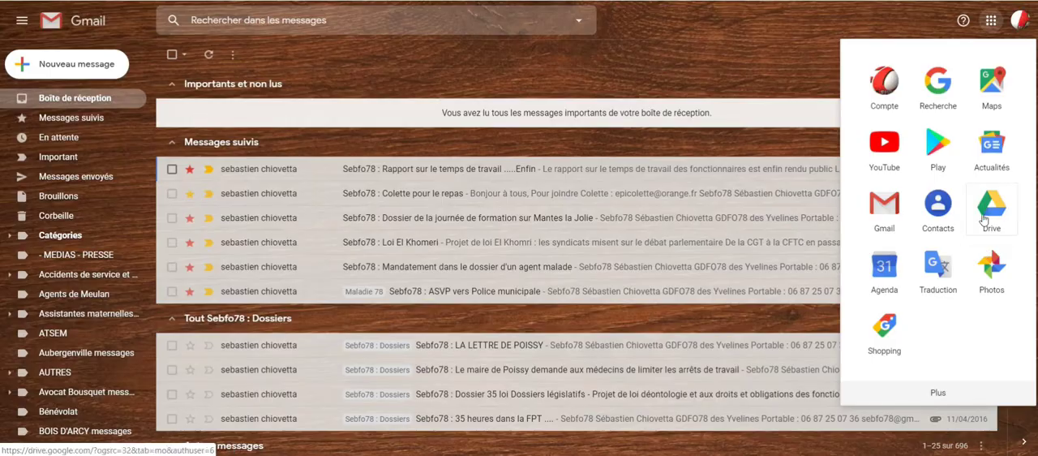
click(993, 211)
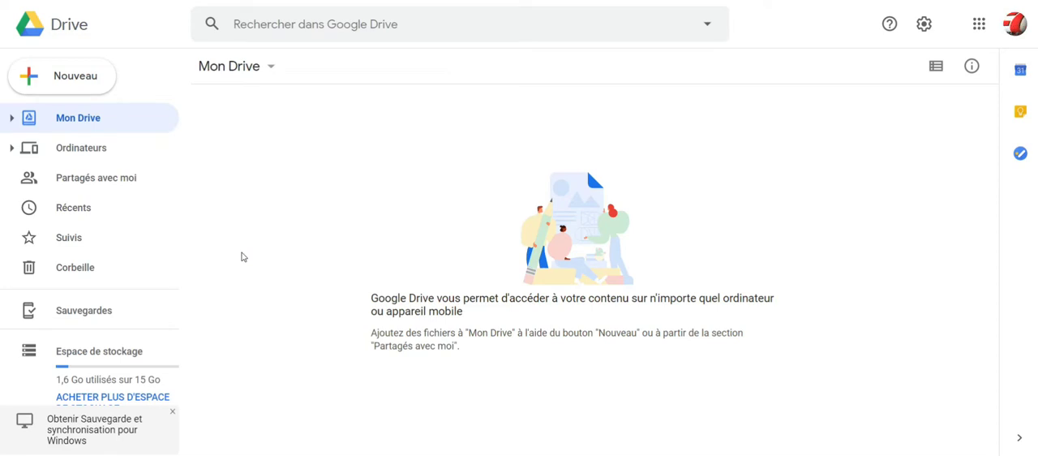
click(978, 25)
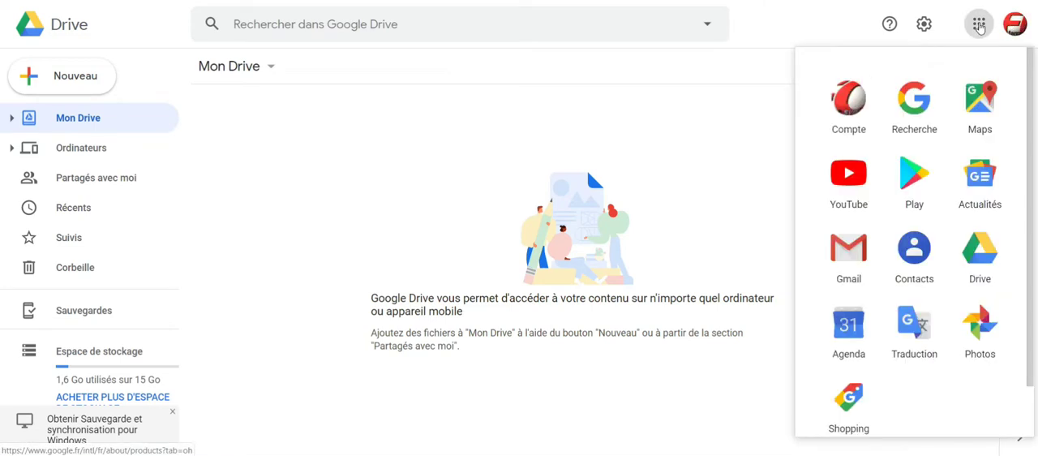
click(980, 259)
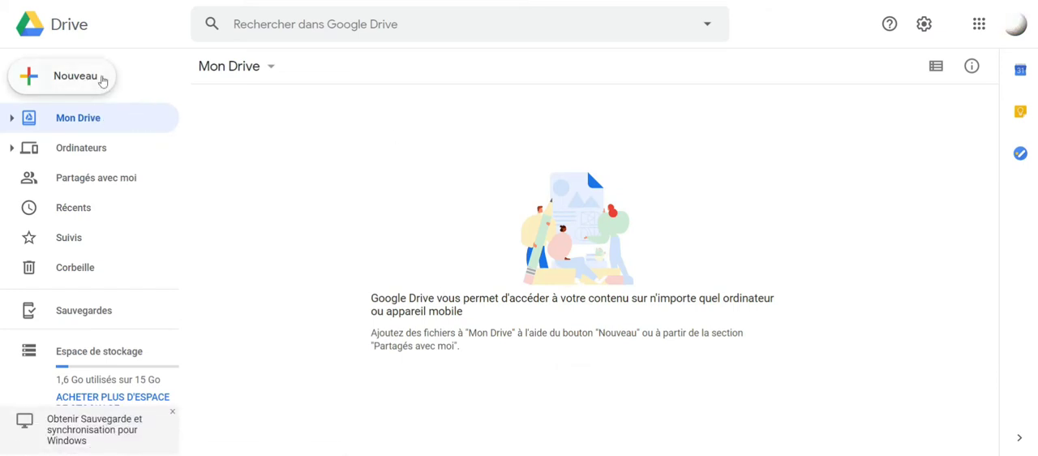
Create a new folder named Images in Mon Drive
click(71, 82)
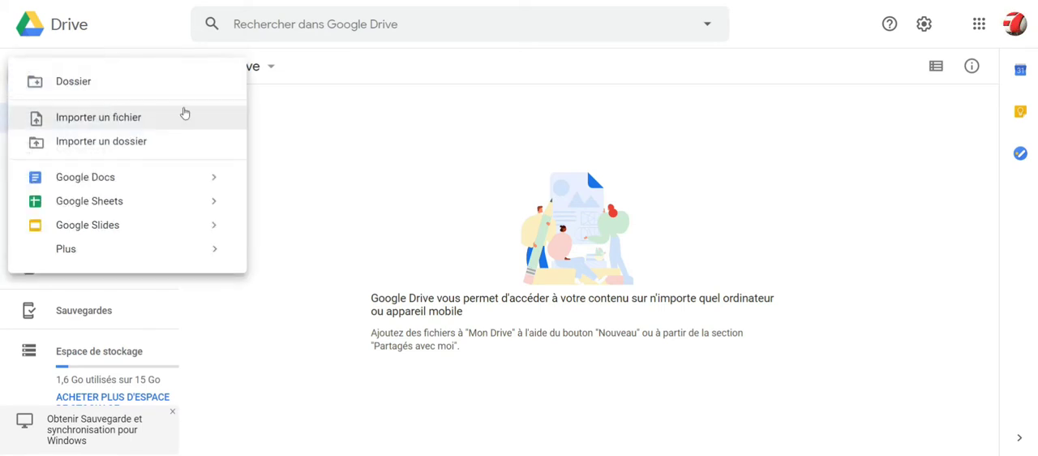
click(73, 82)
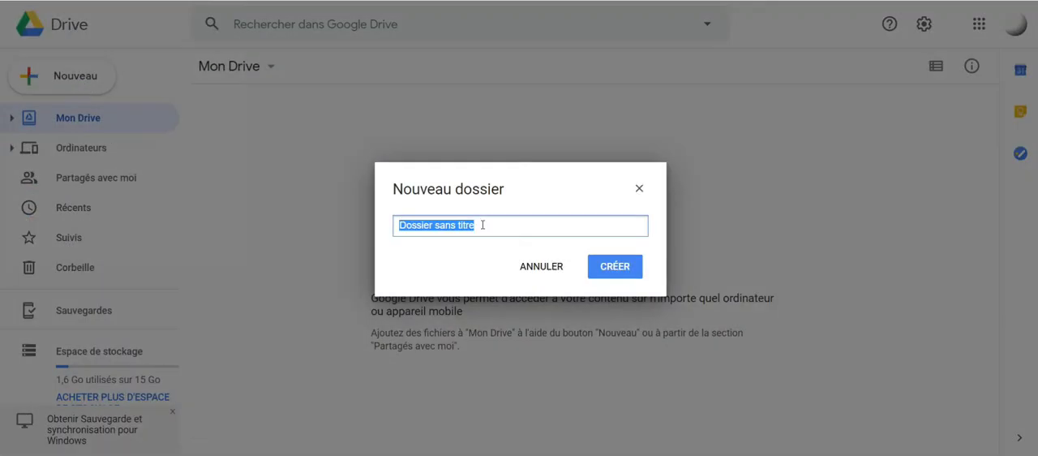
key(BackSpace)
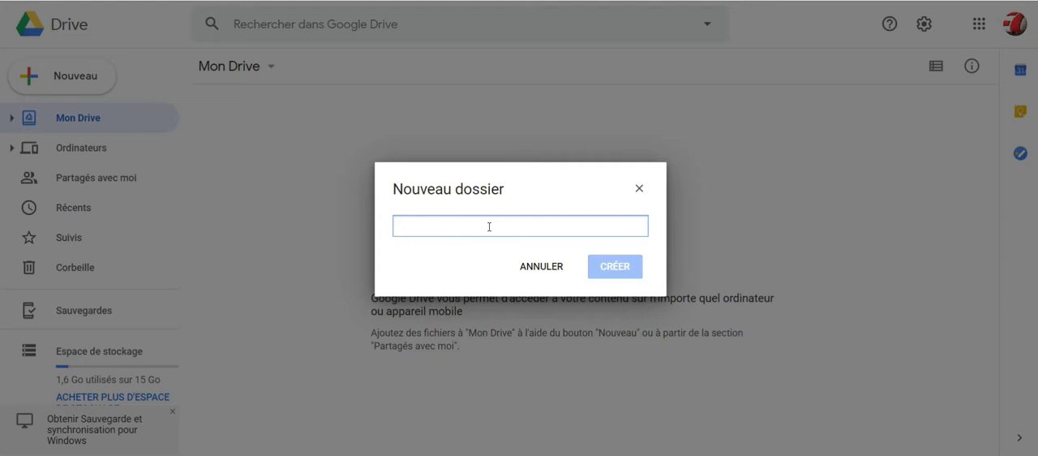
text(Images)
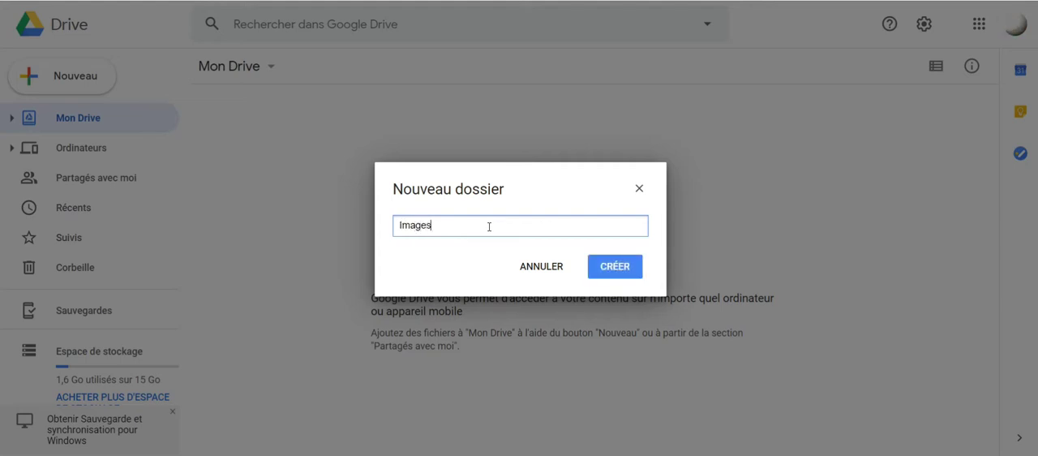
click(609, 272)
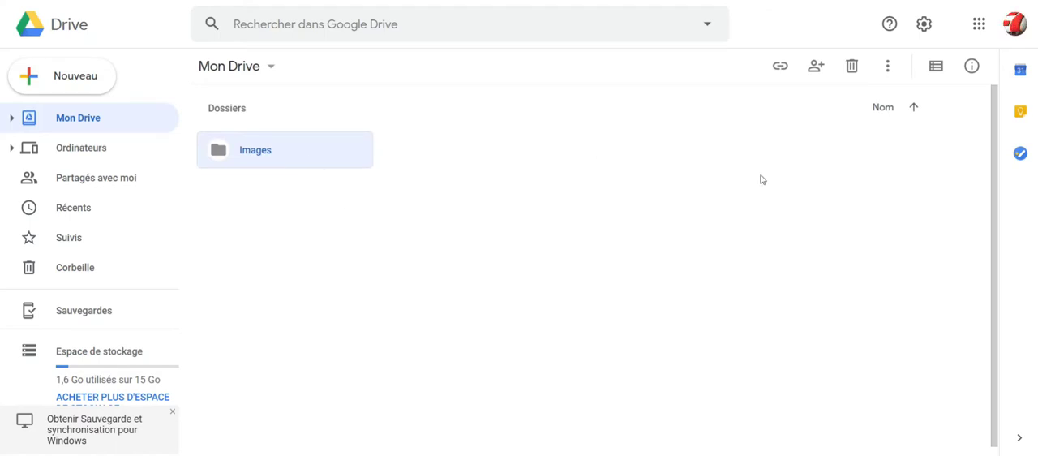
Create a second folder named Videos in Mon Drive
click(72, 81)
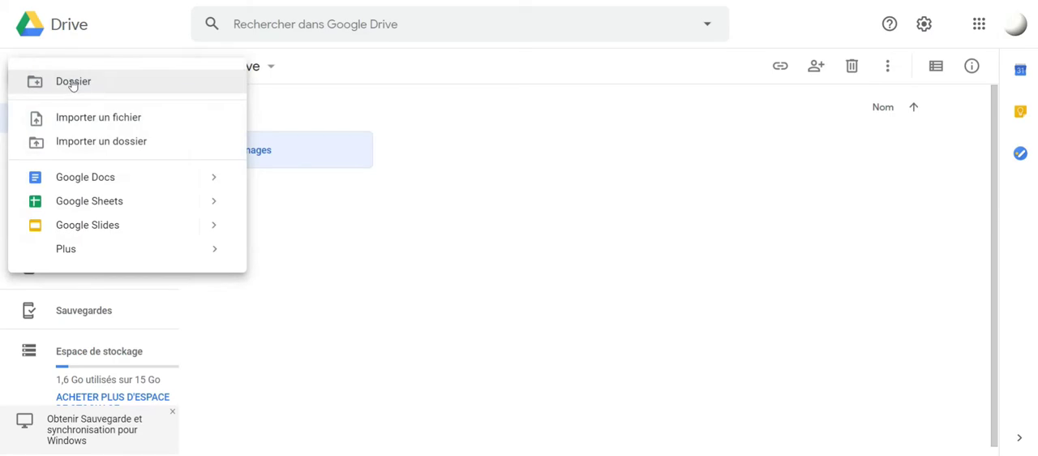
click(81, 90)
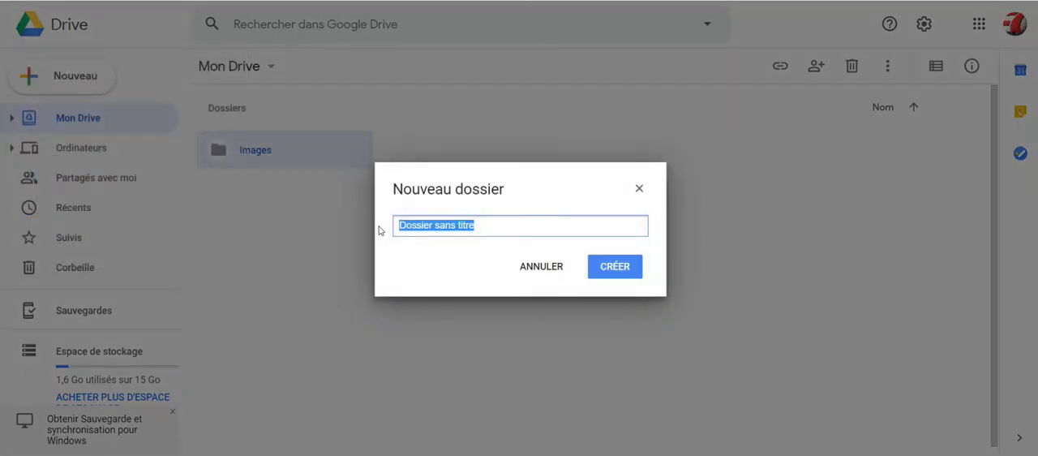
text(Videos)
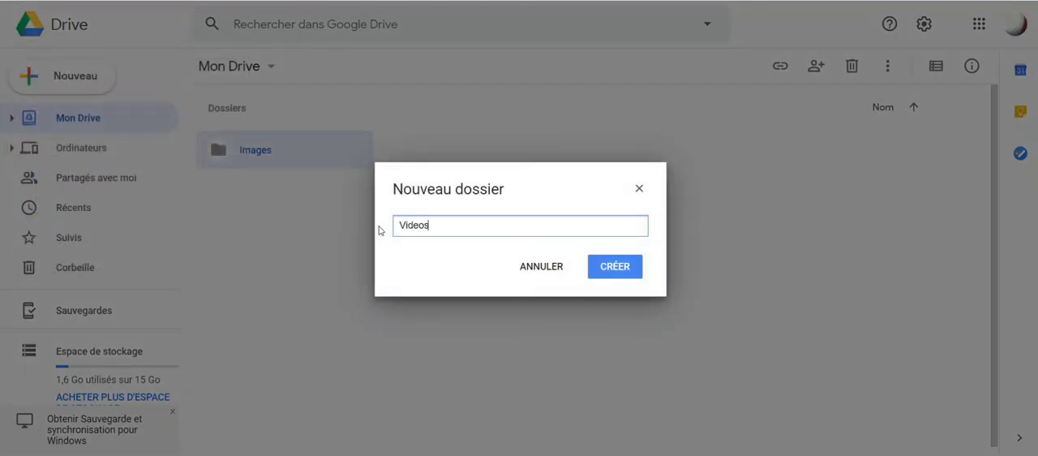
click(616, 268)
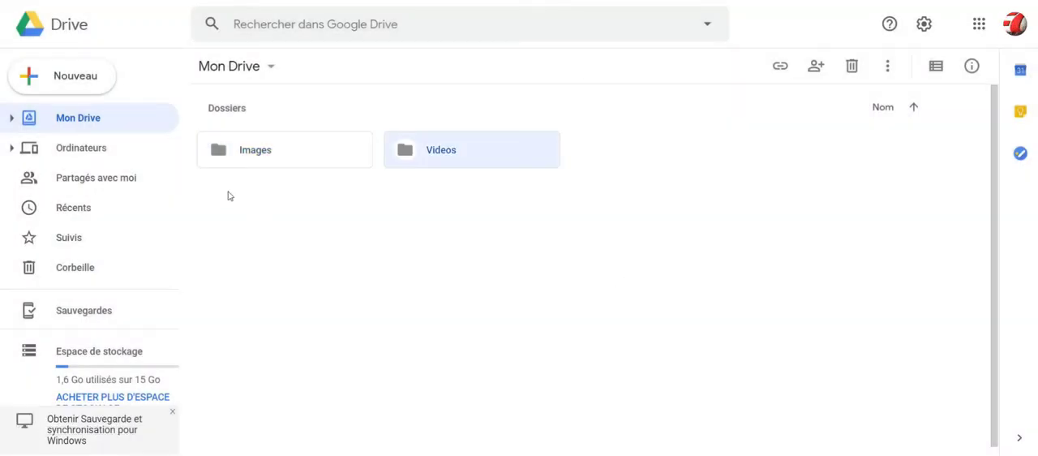
Change the color of the Videos folder to bright red
right_click(488, 157)
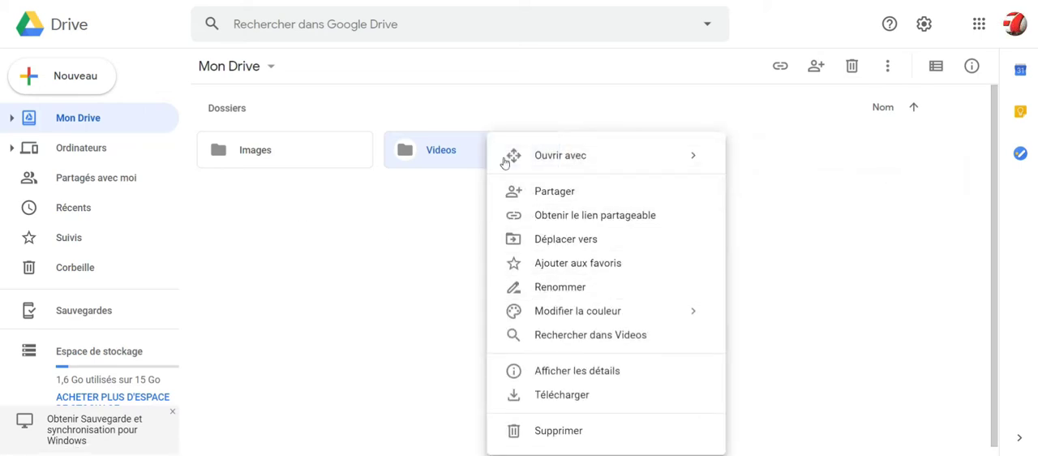
right_click(471, 154)
mouse_move(473, 160)
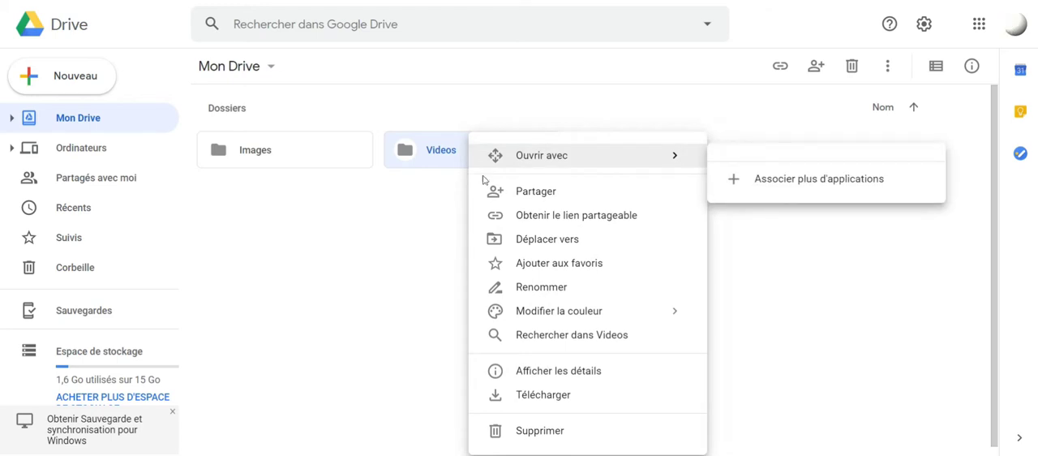
mouse_move(527, 316)
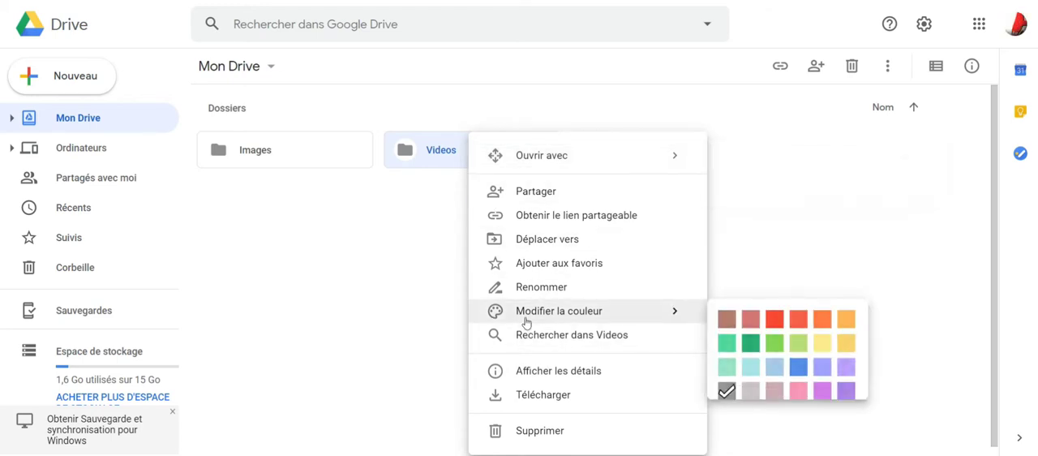
click(780, 325)
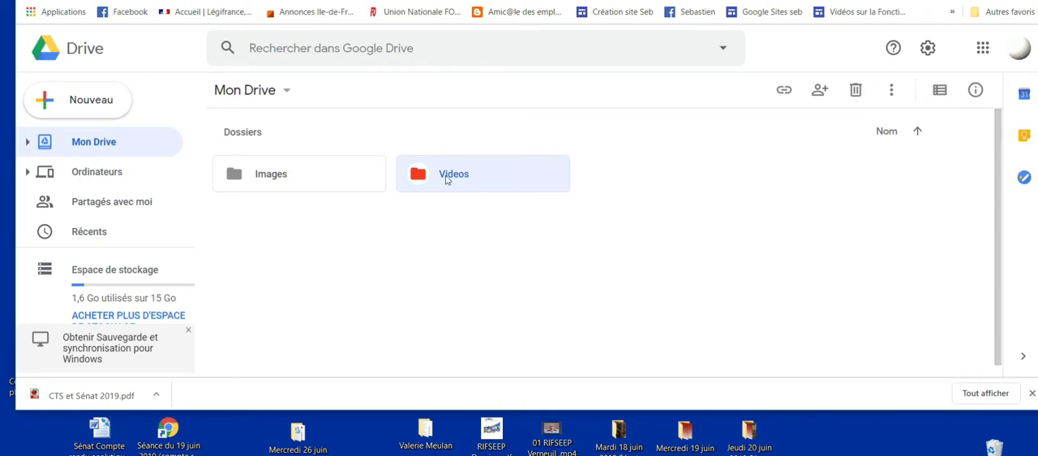
Upload the desktop file RIFSEEP Dossier.pdf into the Videos folder and dismiss the import notice
double_click(445, 177)
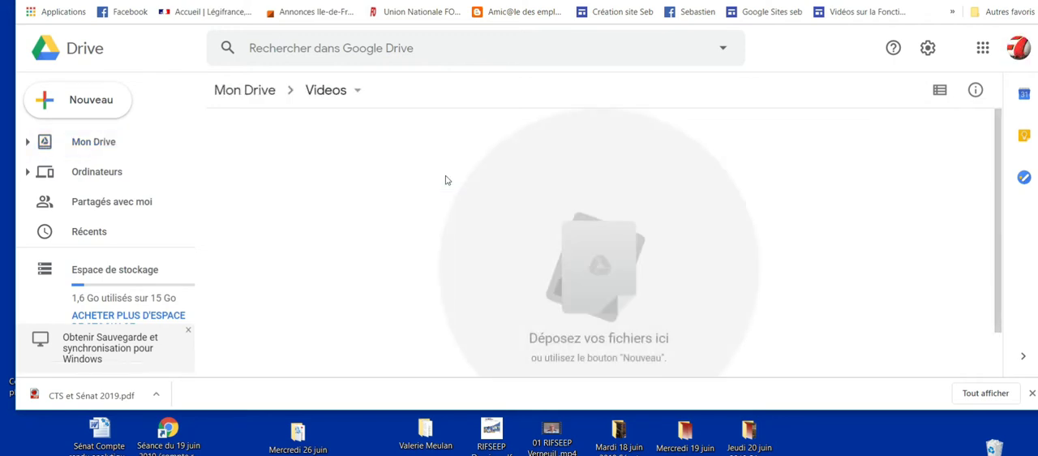
click(491, 437)
drag(490, 435, 596, 253)
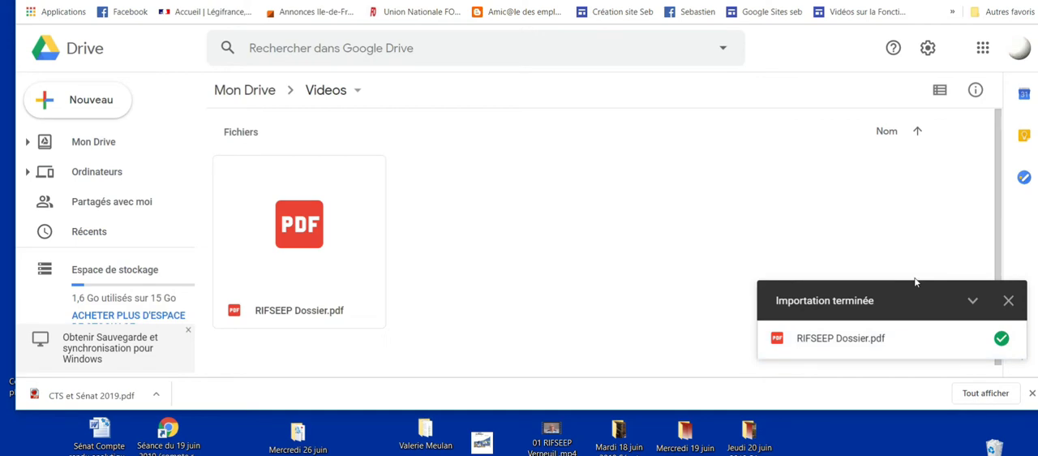
click(1008, 300)
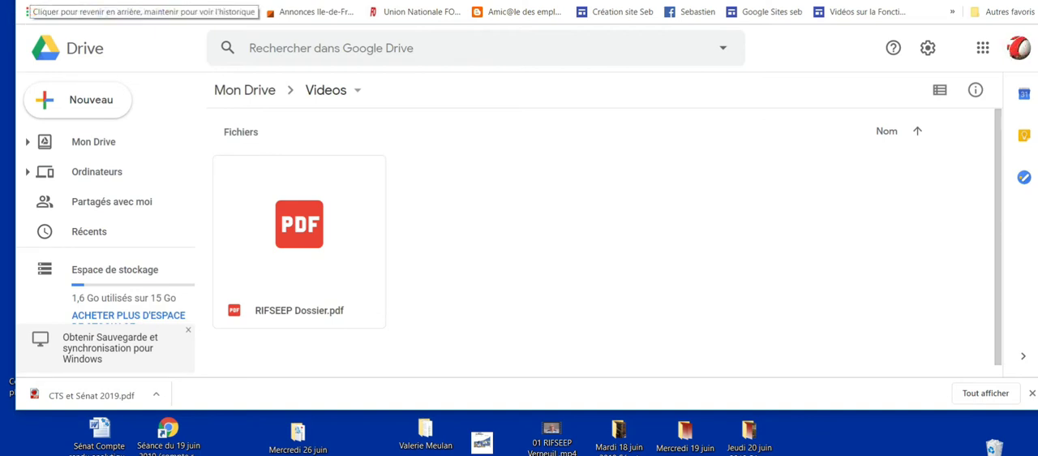
Go back to Mon Drive, reopen the Videos folder to check its contents, and return to Mon Drive
click(34, 2)
double_click(465, 178)
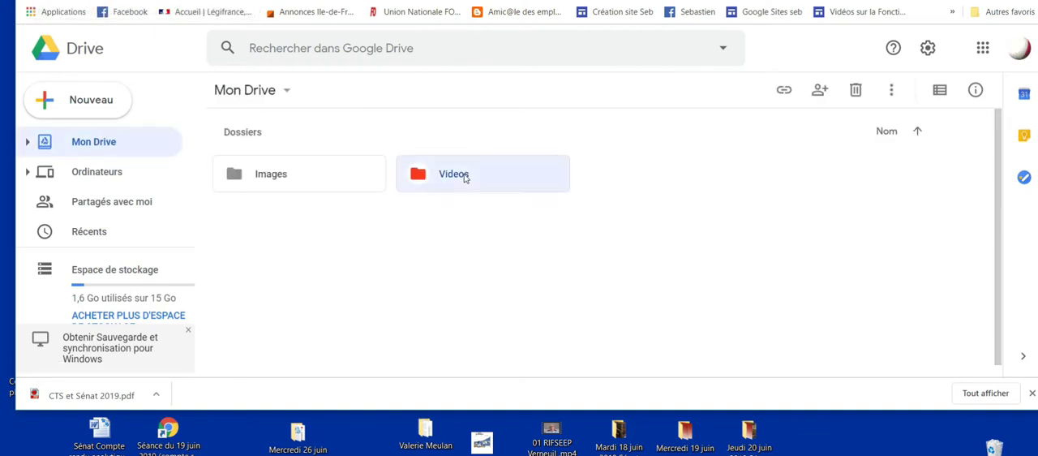
click(26, 3)
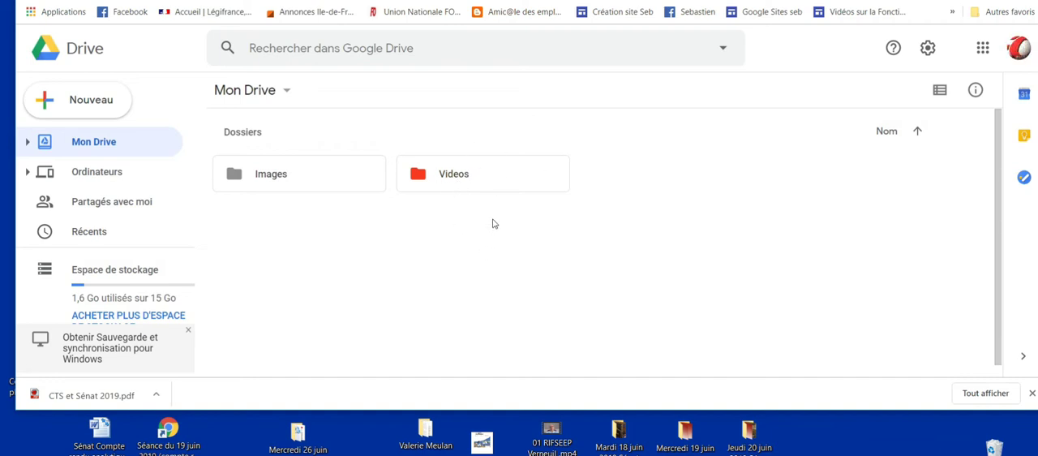
Set up sharing of the Videos folder with the recipient's e-mail address, granting Consultation access
right_click(456, 177)
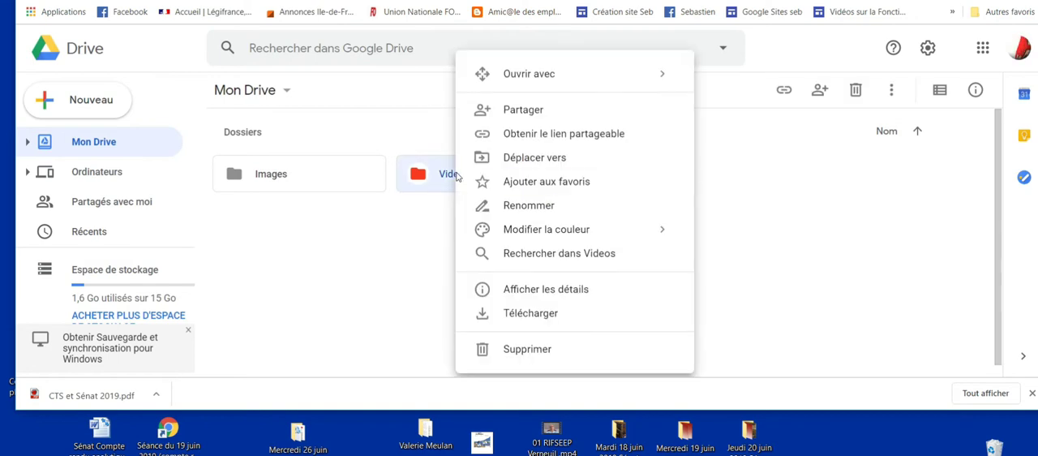
click(524, 110)
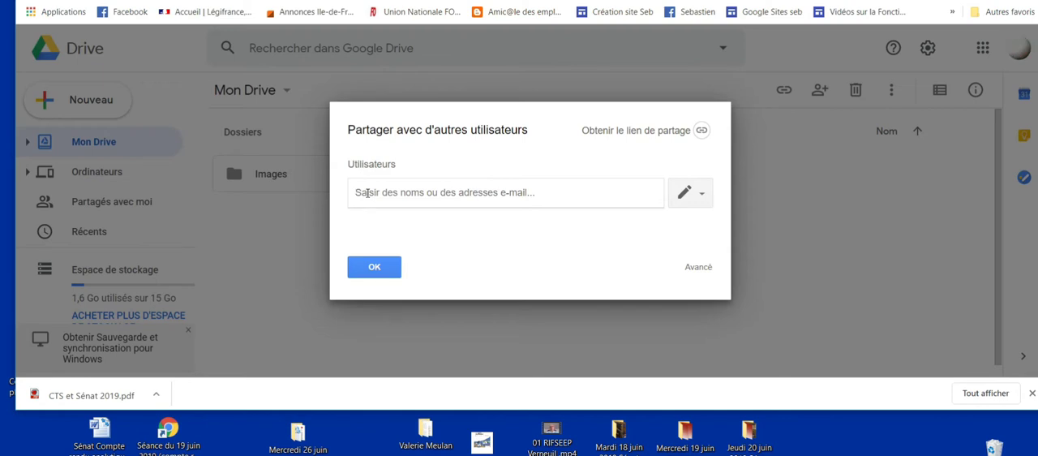
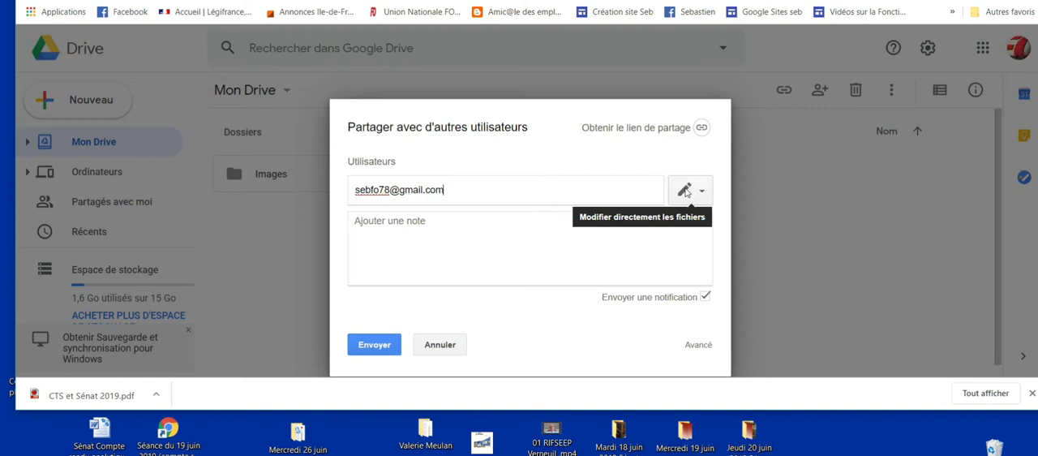
click(700, 193)
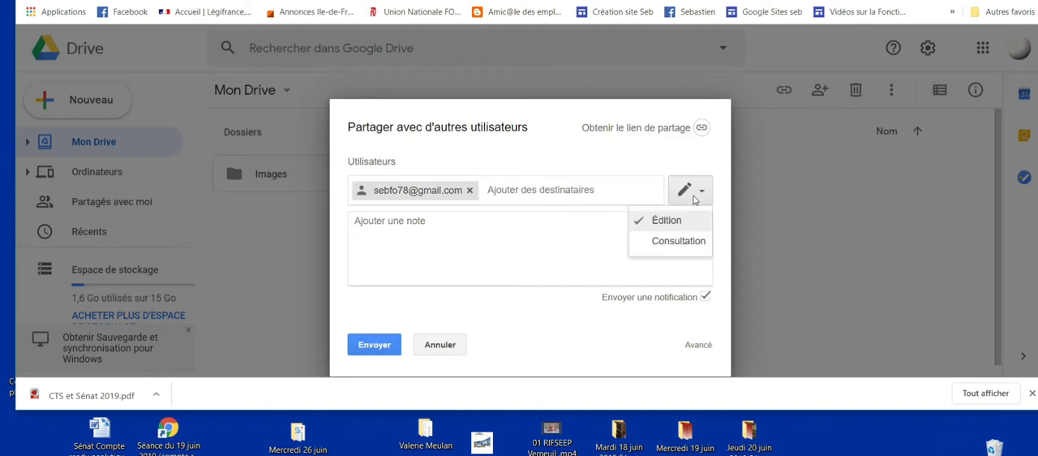
click(671, 247)
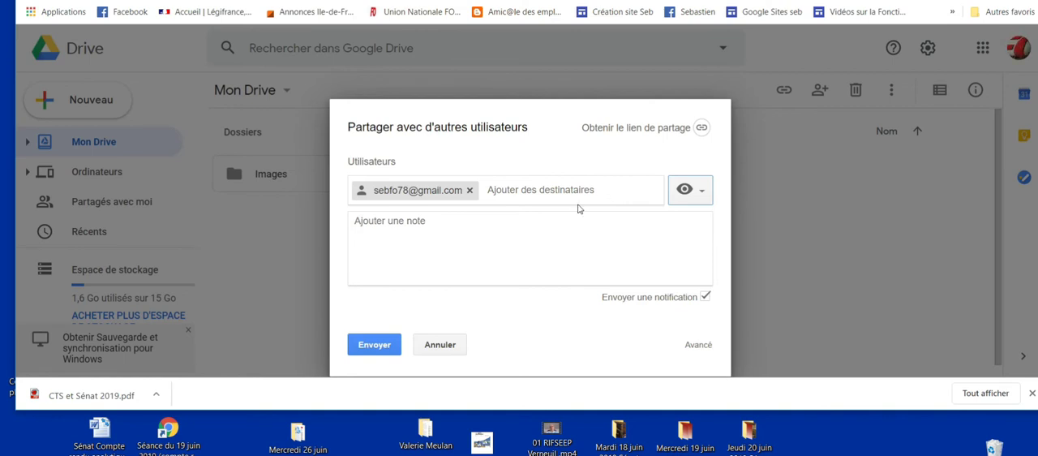
Add the note "Ci-joint la vidéo" signed with the sender's first name, and send the sharing invitation
click(441, 236)
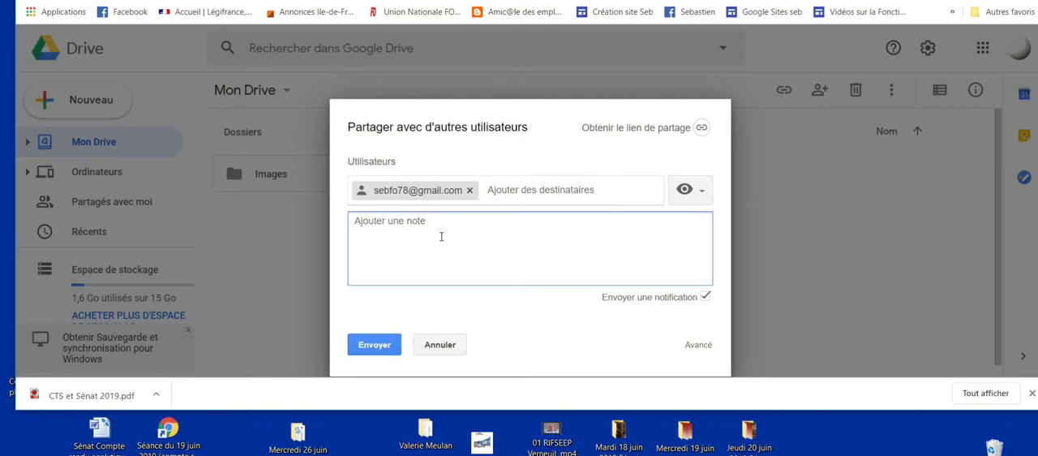
text(Ci)
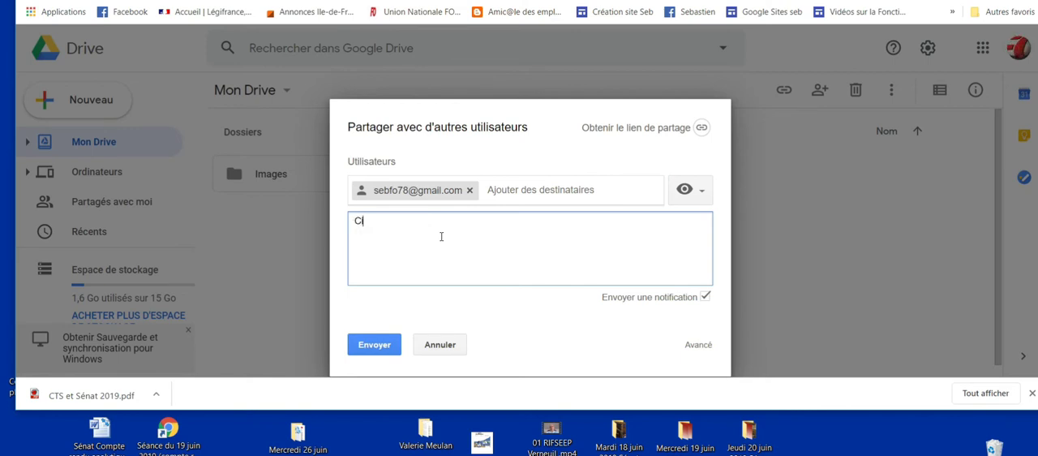
text(-joint la vide)
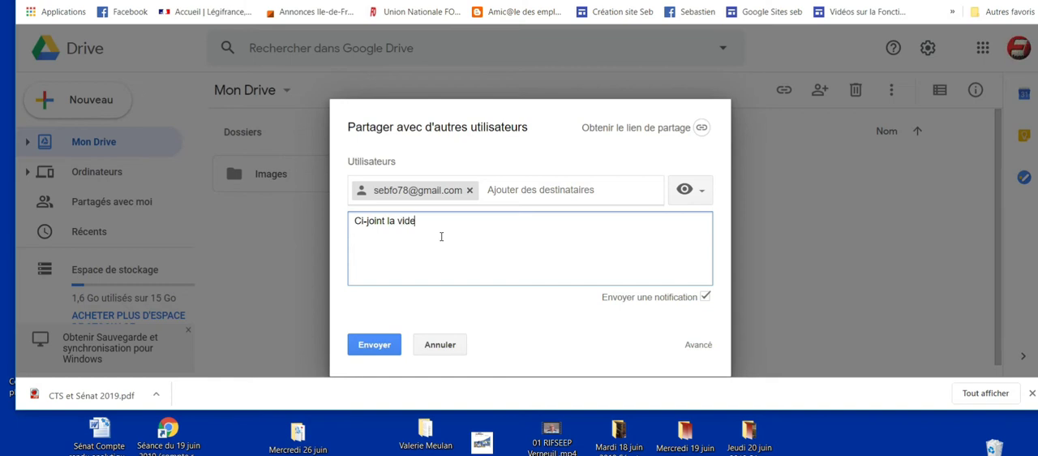
key(BackSpace)
text(éo)
key(BackSpace)
text(o)
right_click(412, 223)
click(438, 234)
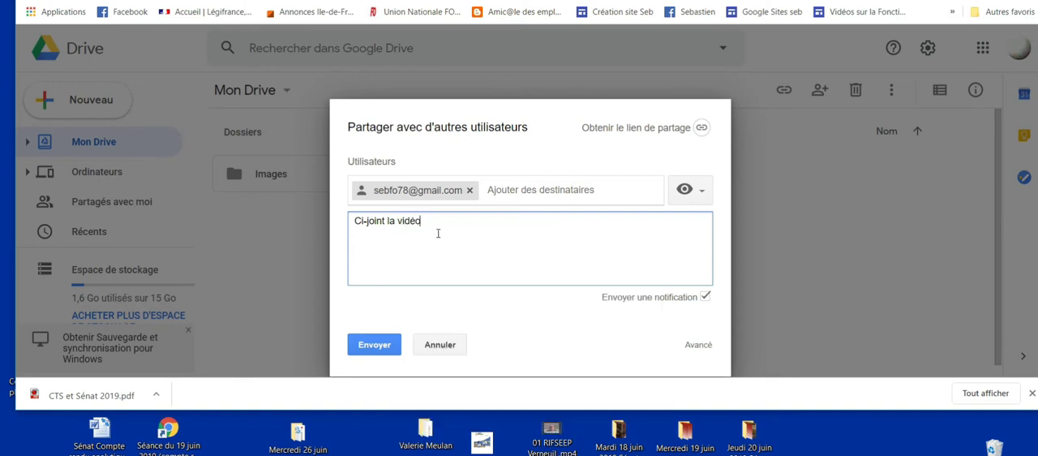
key(Return)
key(Return)
text(Seb)
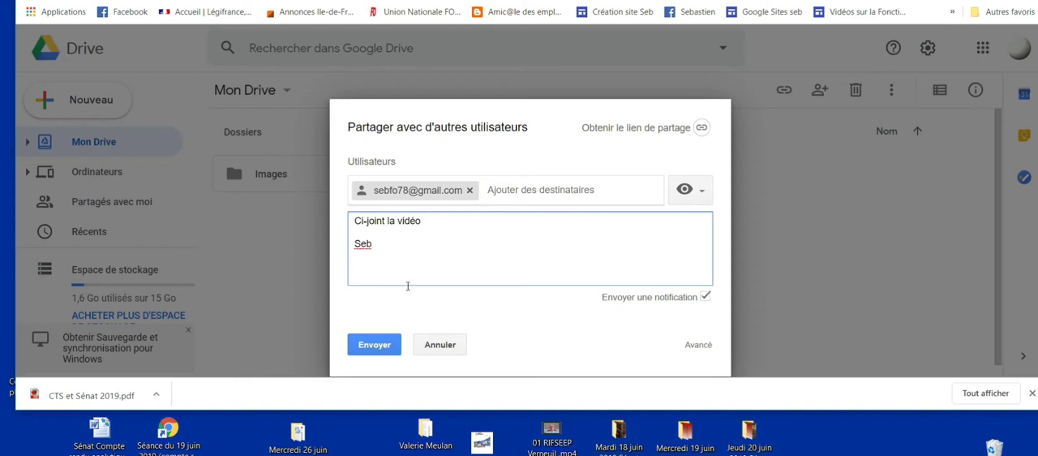
click(369, 348)
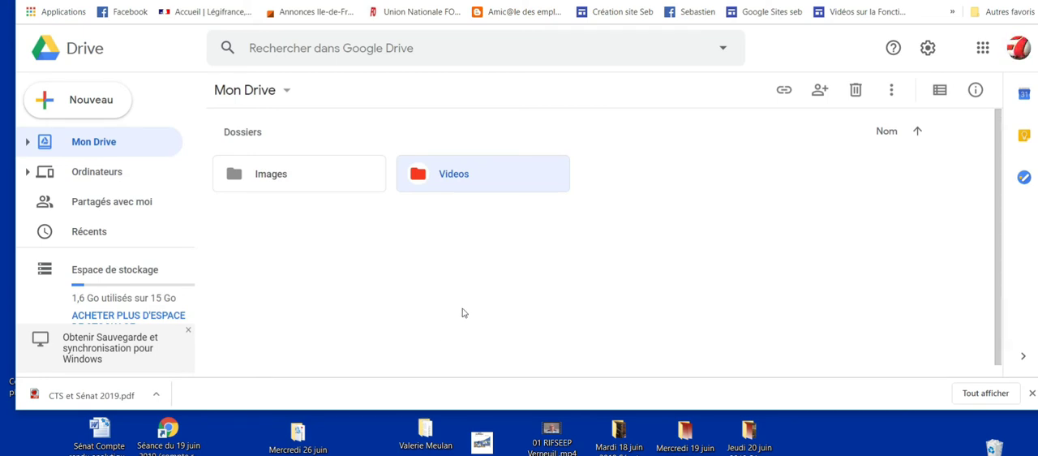
Remove the invited collaborator's access in the Videos folder's sharing settings, save the changes, and close the settings
right_click(506, 186)
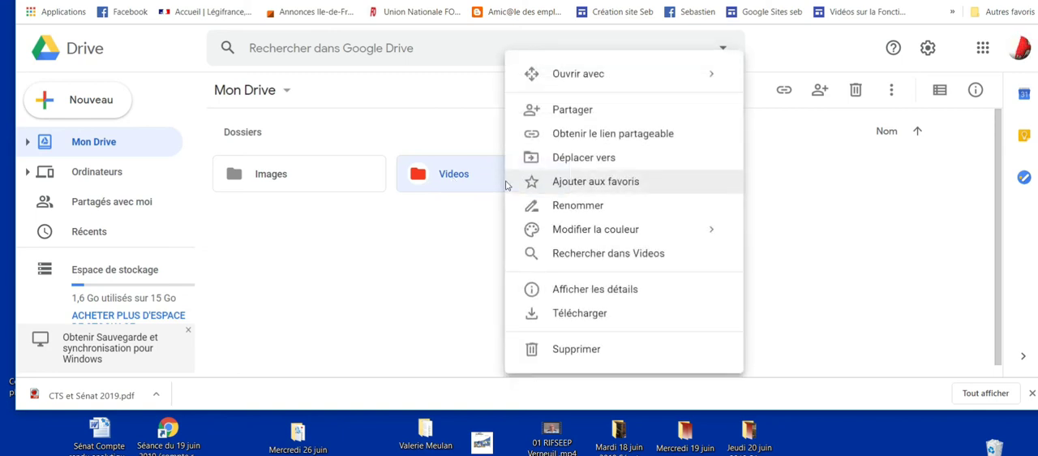
click(559, 111)
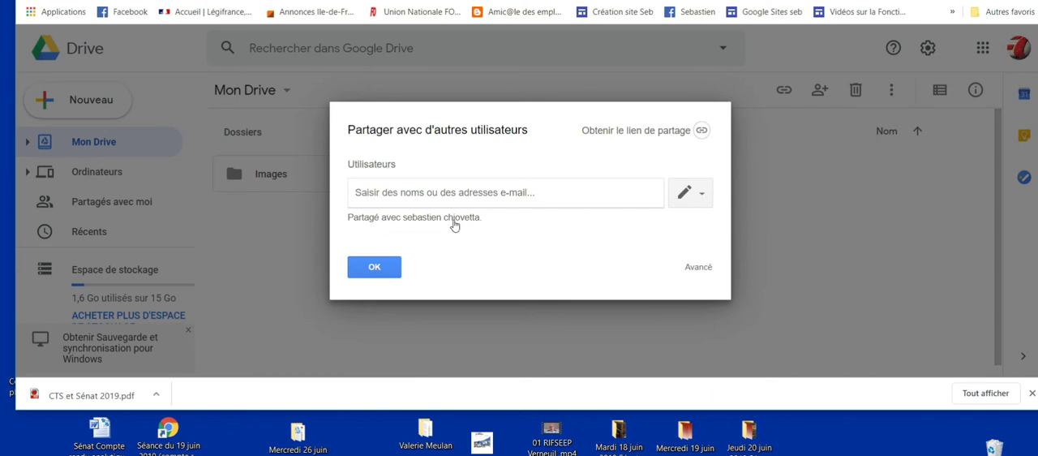
click(414, 220)
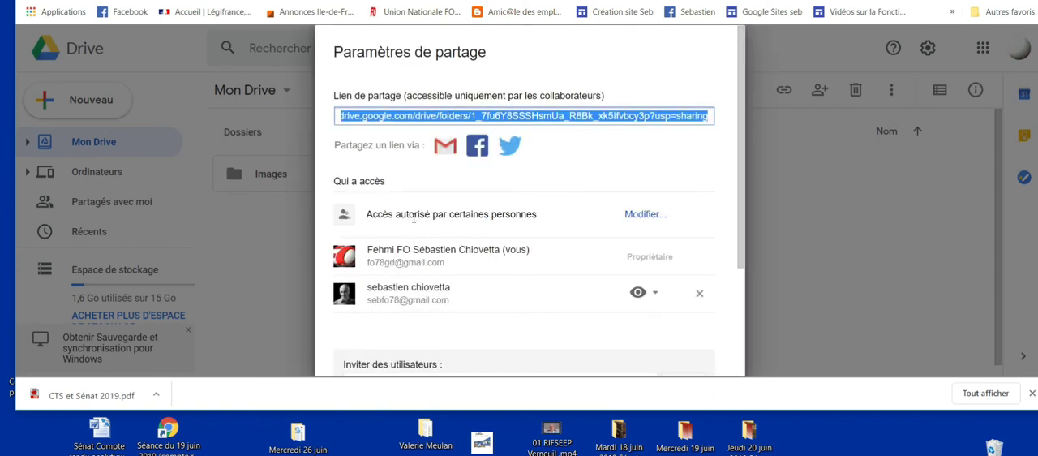
click(699, 294)
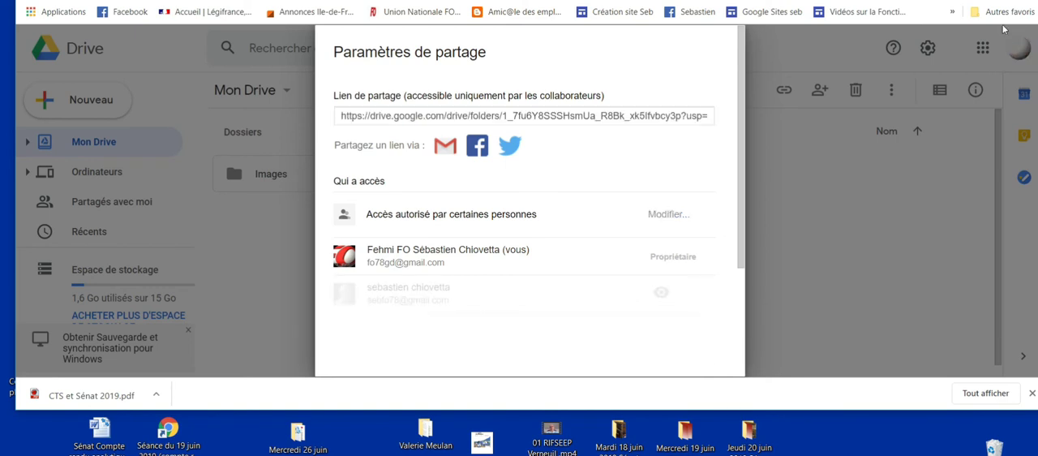
click(990, 1)
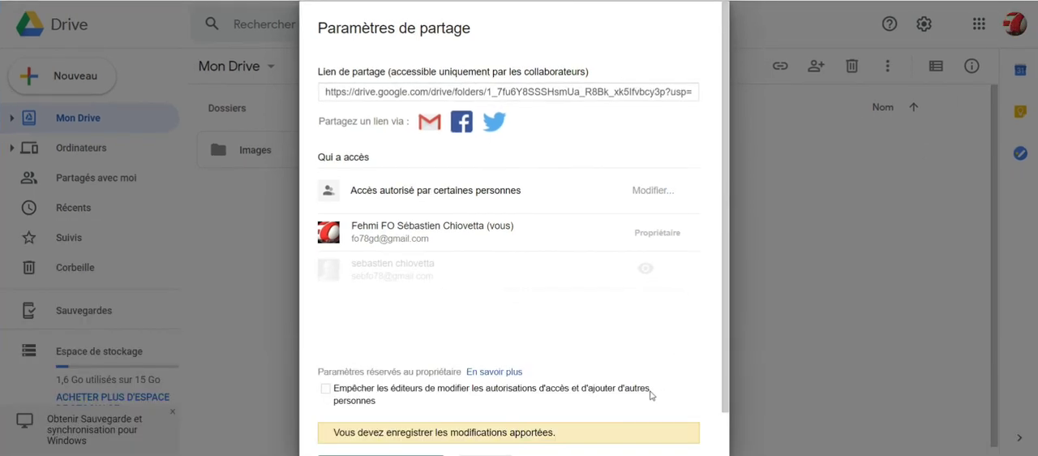
scroll(632, 398, down, 1)
click(354, 424)
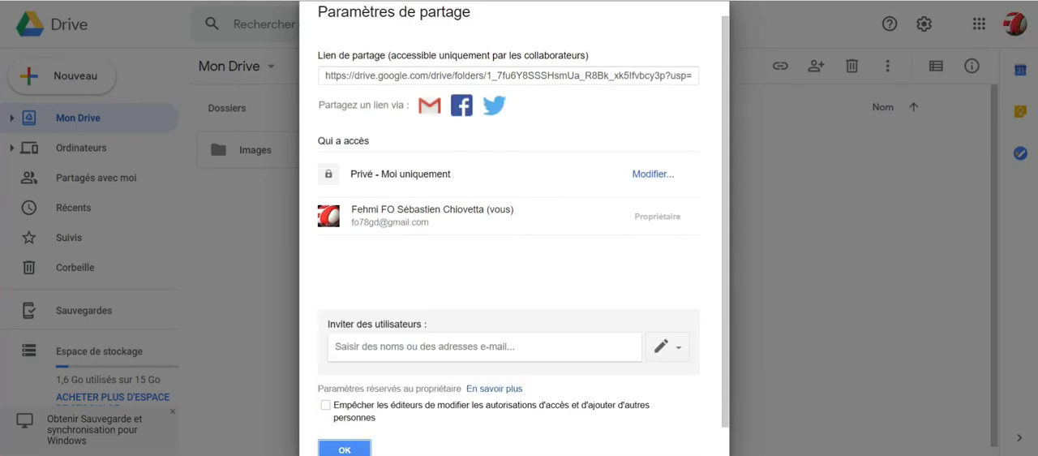
click(346, 449)
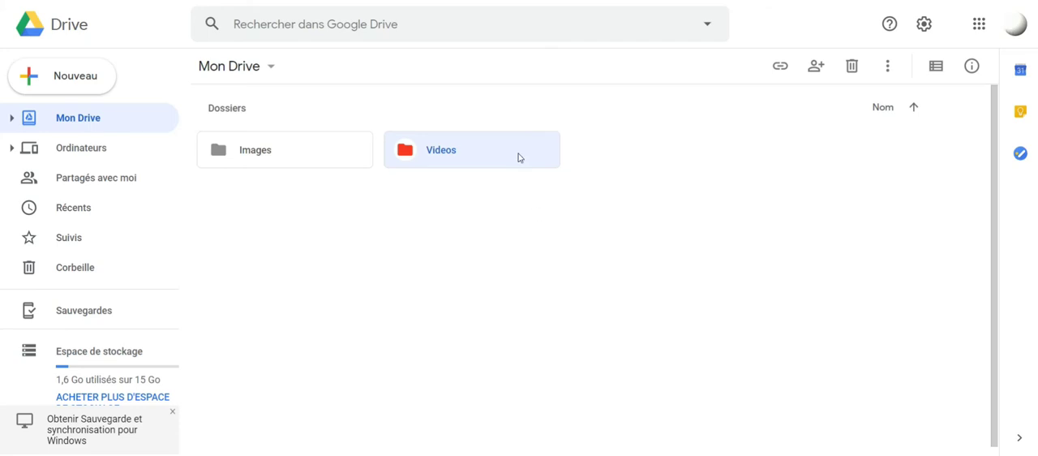
Reopen the sharing dialog of the Videos folder to check who has access, and close it without inviting anyone
right_click(466, 153)
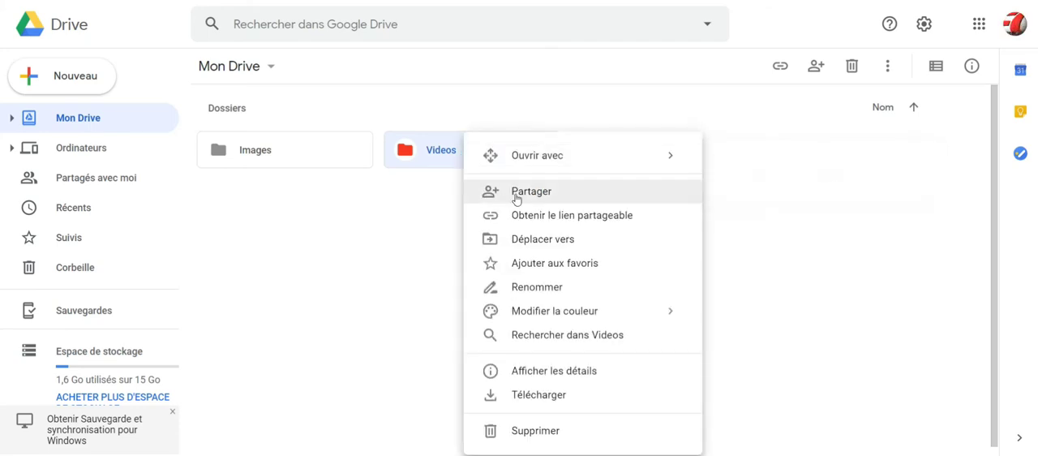
click(490, 189)
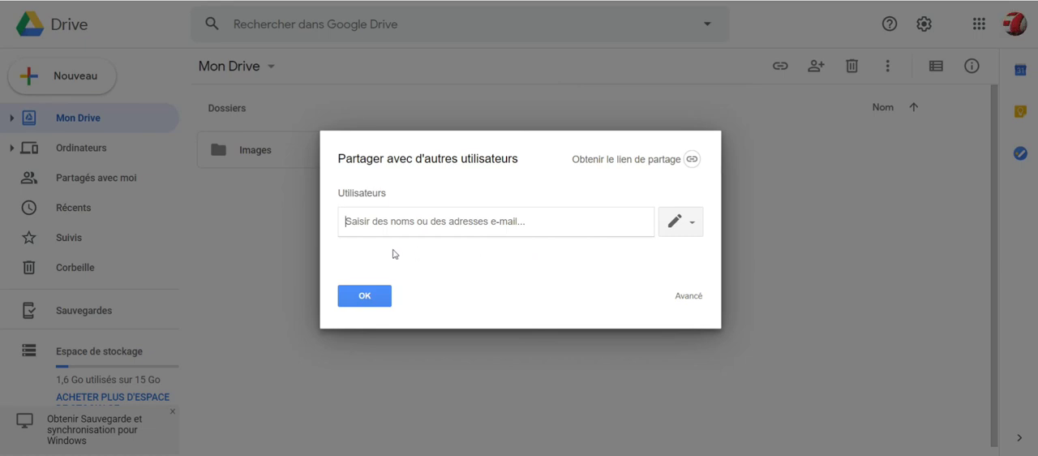
click(368, 297)
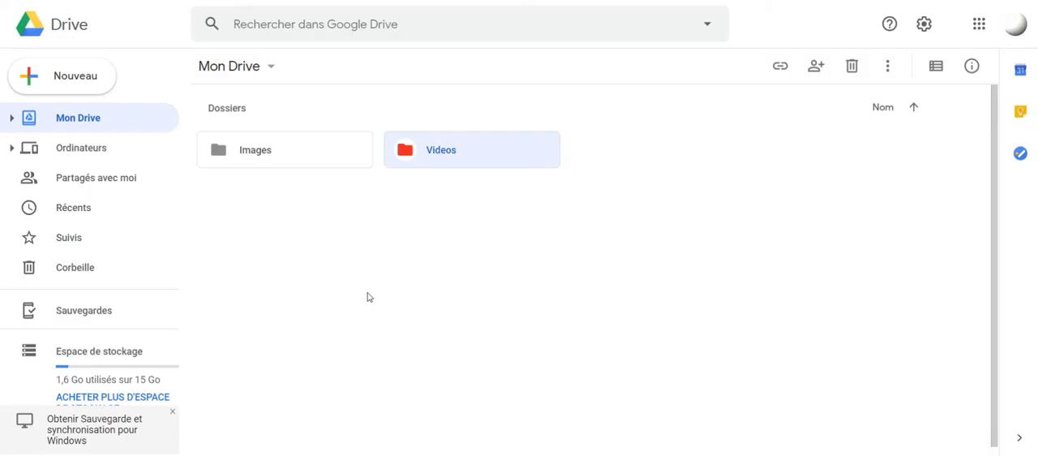